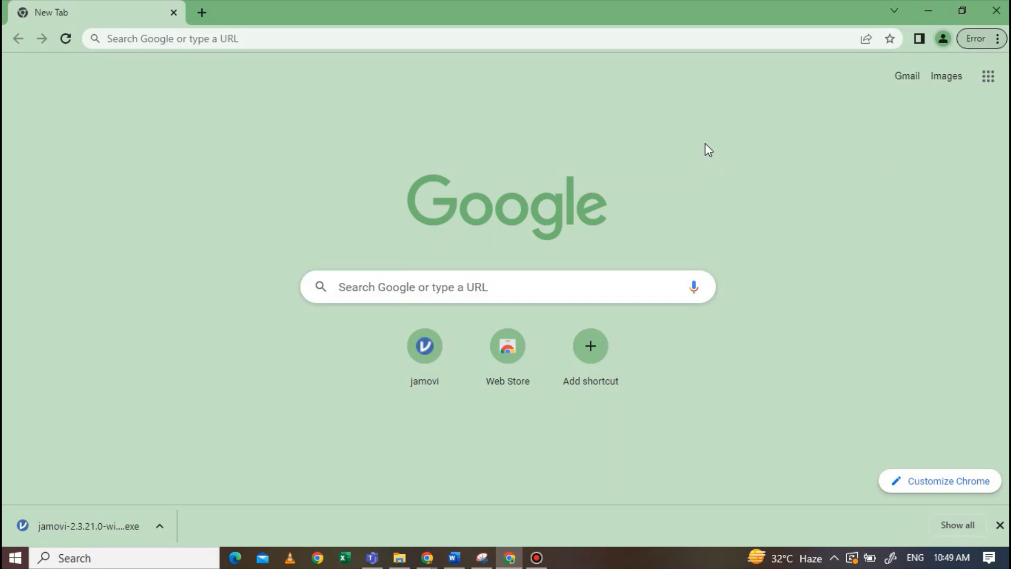
- Go to jamovi.org and open the jamovi Desktop download page
click(427, 356)
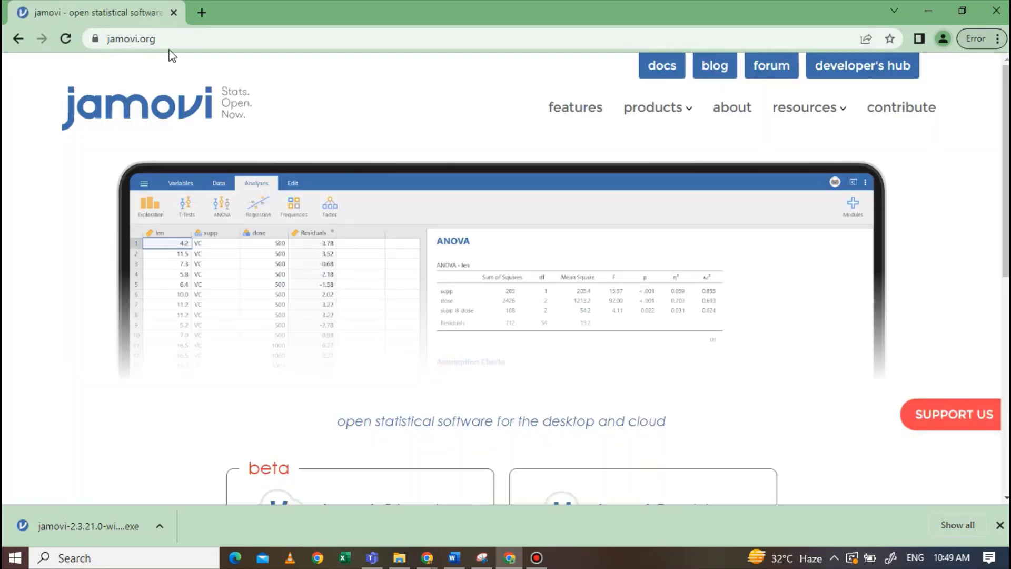
mouse_move(658, 108)
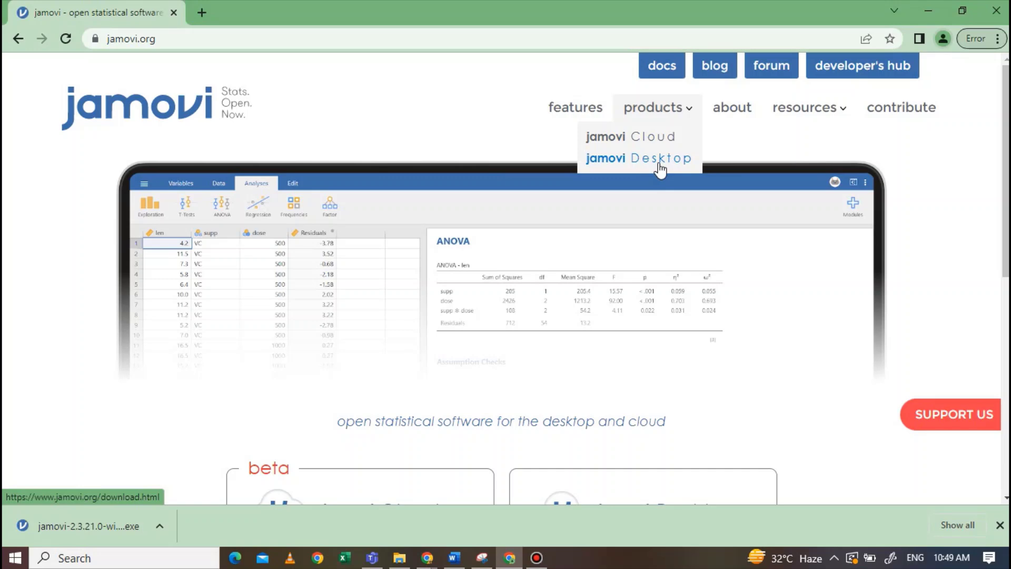
click(660, 168)
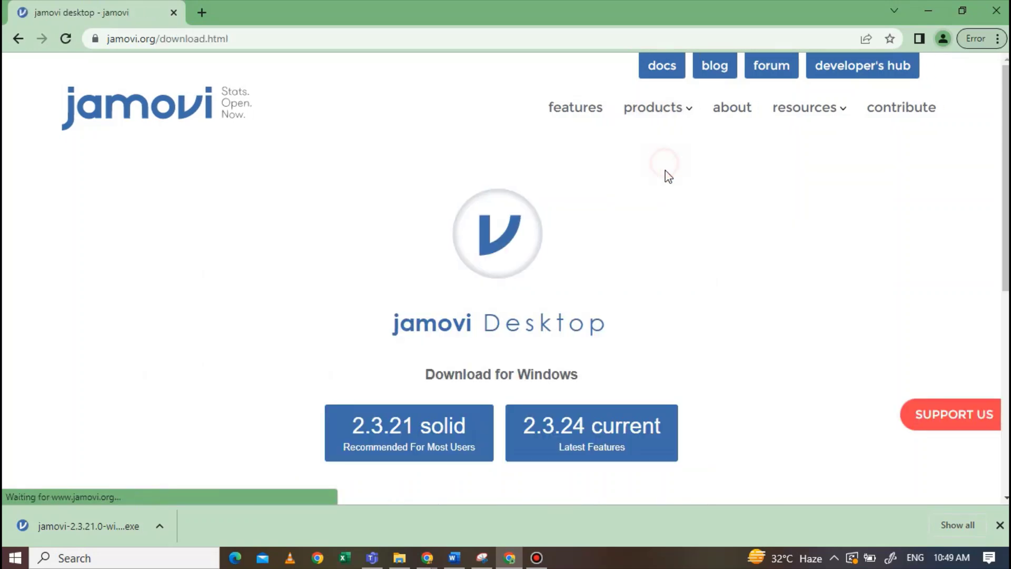
scroll(664, 220, down, 2)
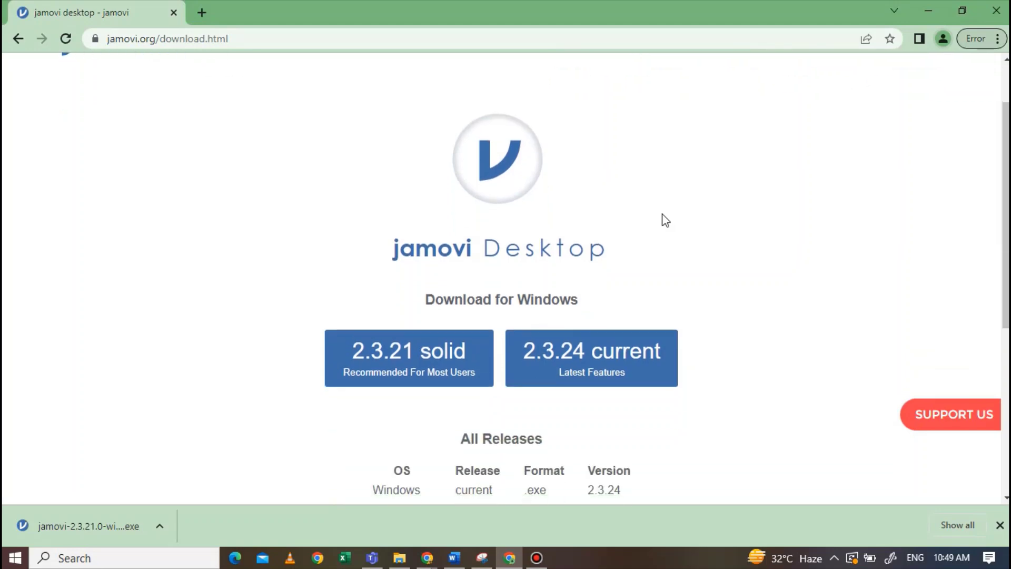
scroll(664, 220, down, 1)
scroll(664, 219, up, 1)
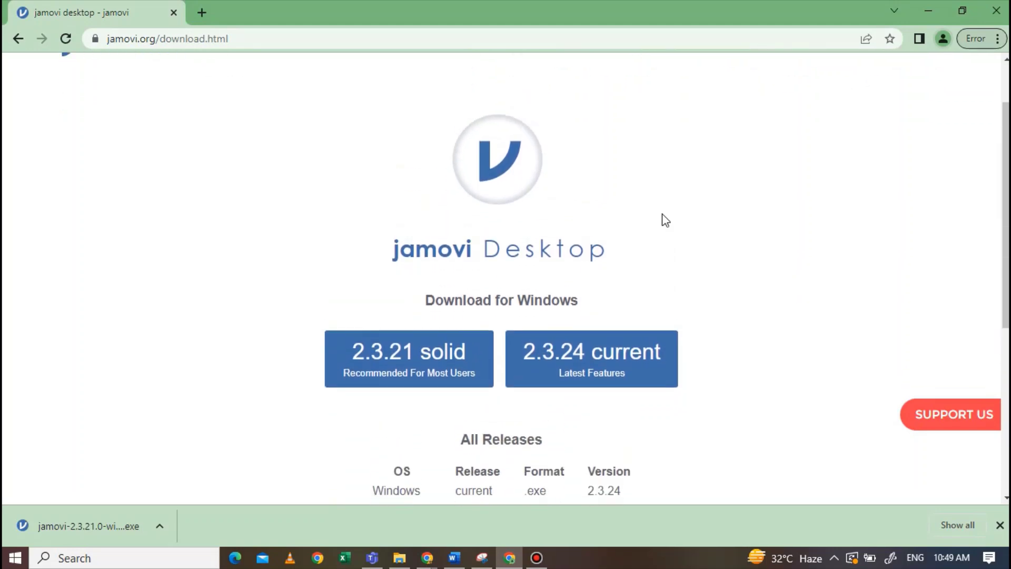
scroll(664, 219, down, 1)
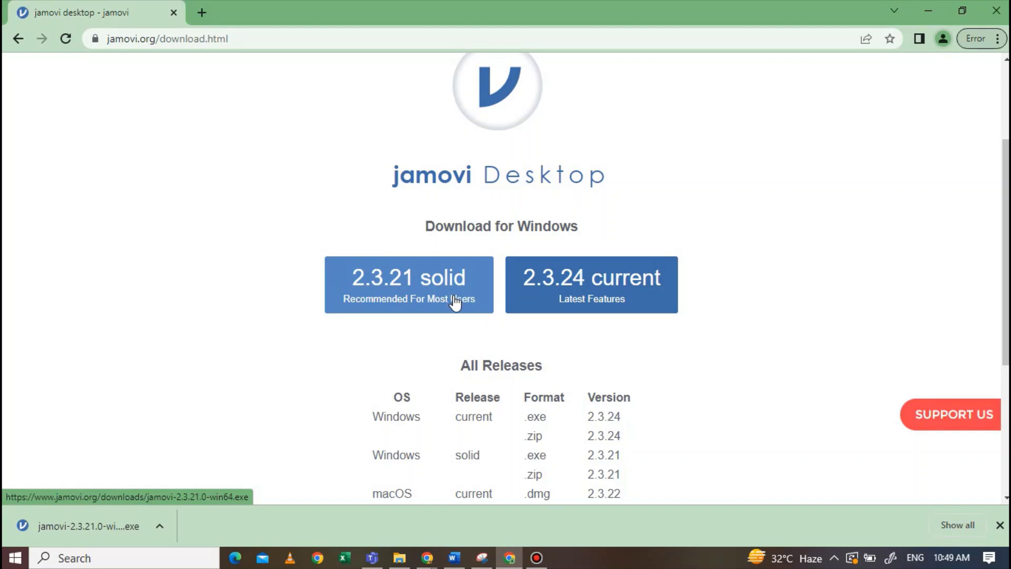
scroll(456, 302, down, 1)
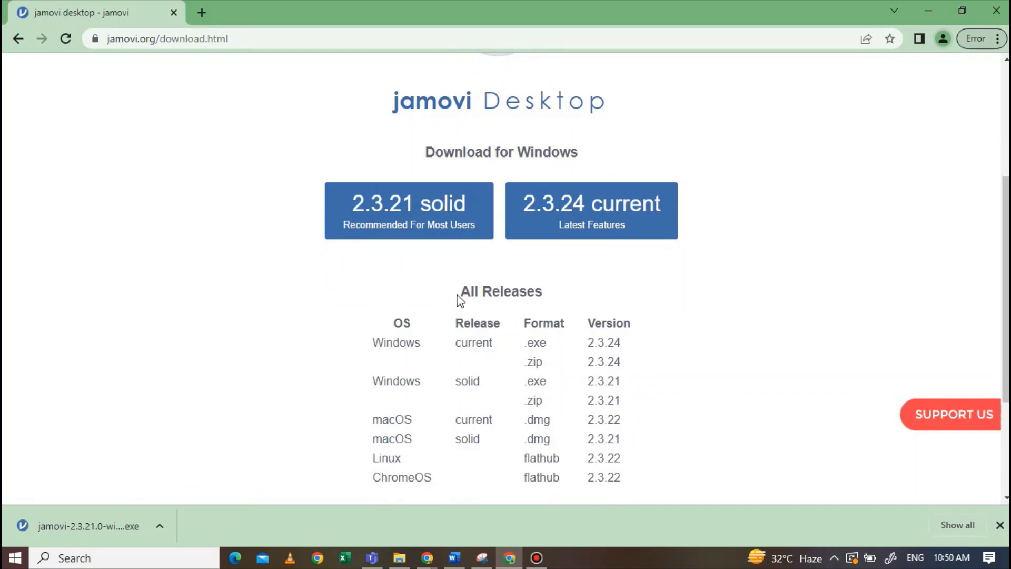
scroll(457, 296, down, 1)
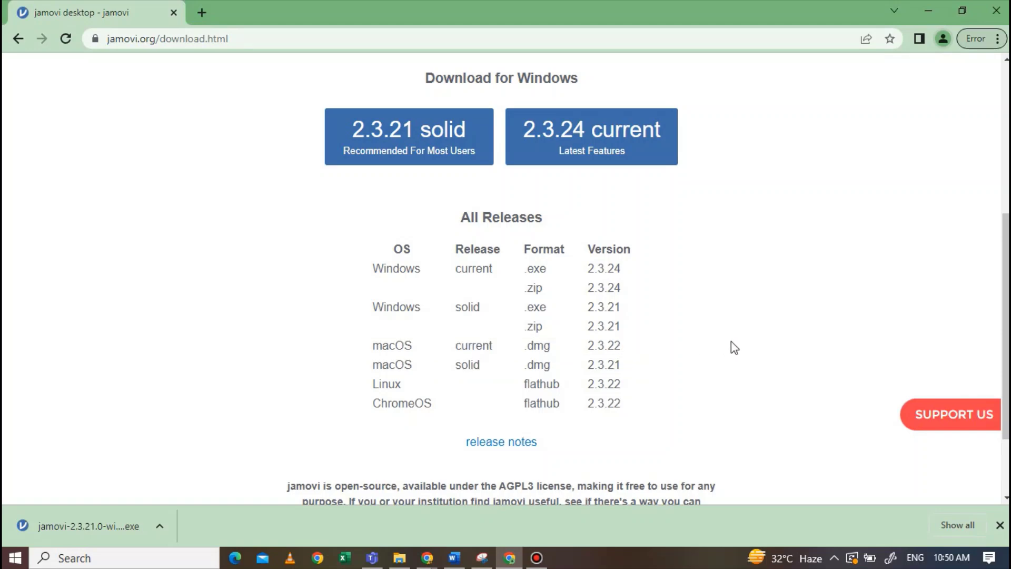
scroll(731, 341, down, 1)
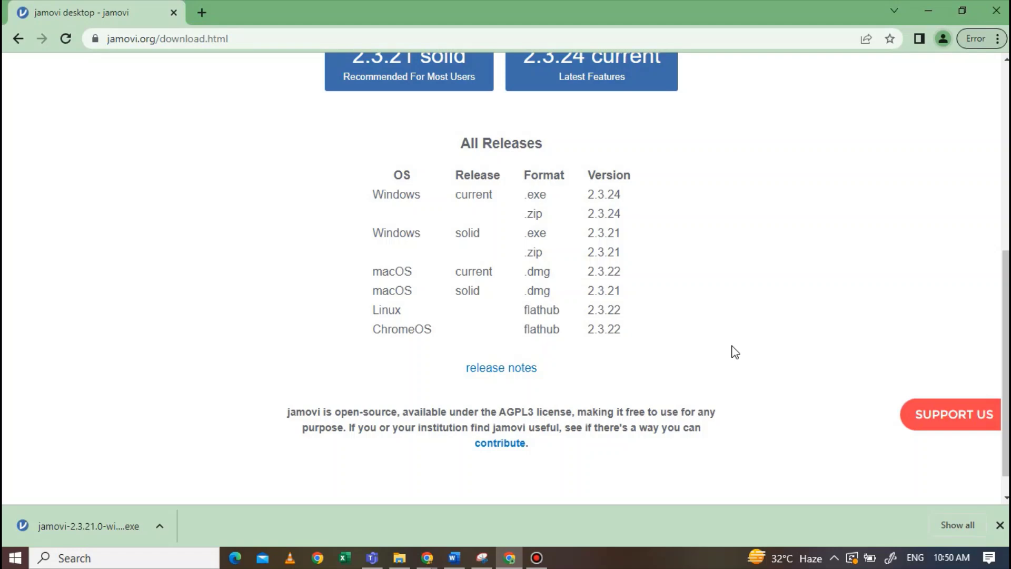
scroll(730, 351, up, 4)
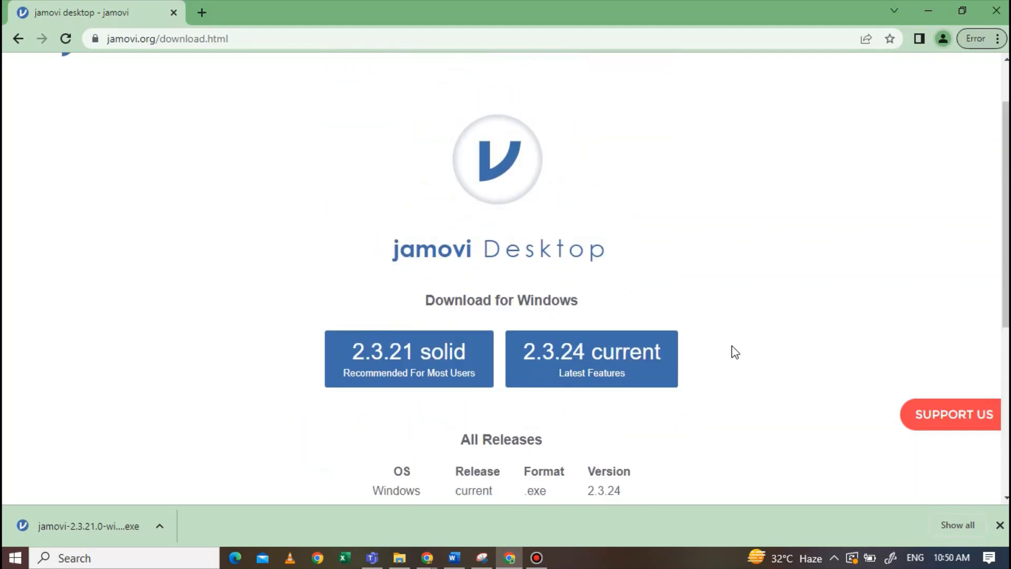
scroll(730, 352, down, 1)
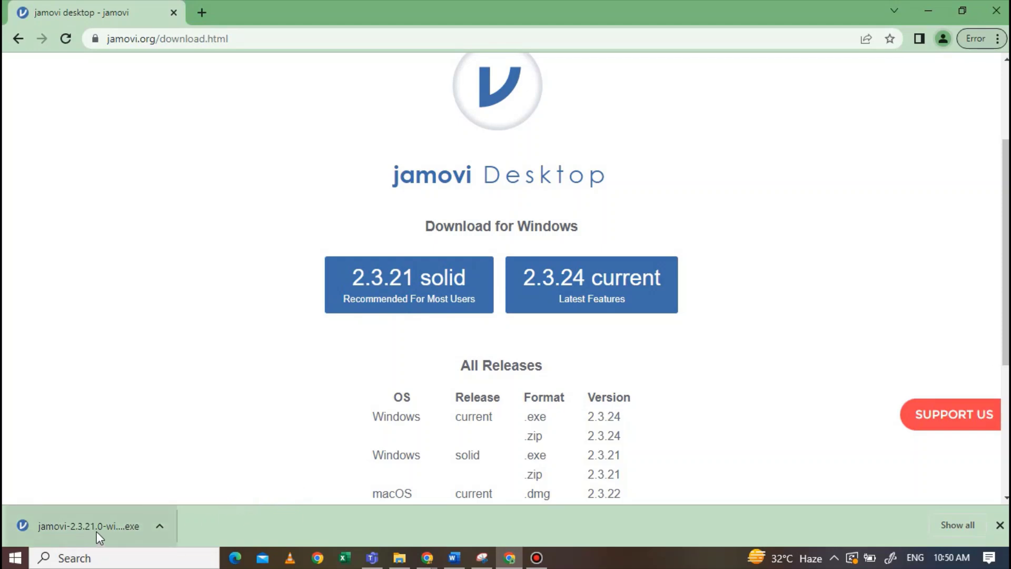
- Open the download folder and run the jamovi-2.3.21.0-win64 installer
click(399, 558)
click(238, 239)
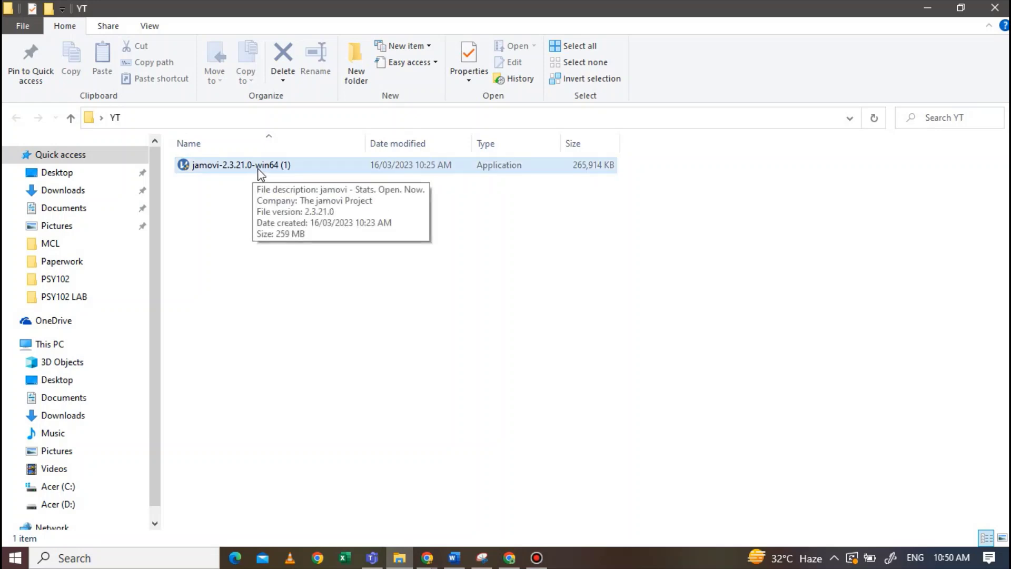
double_click(277, 168)
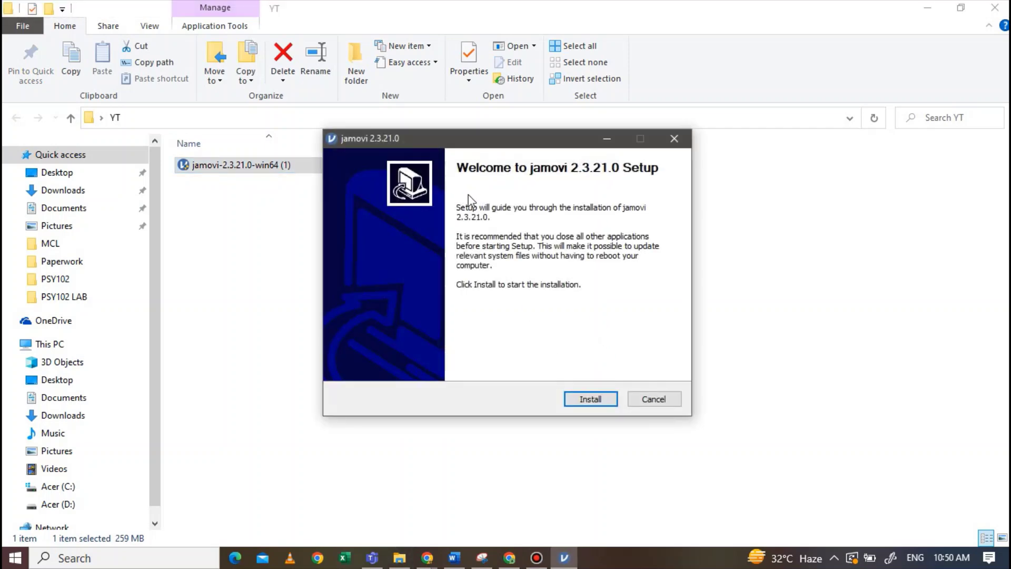
- Install jamovi 2.3.21.0 and close the finished setup wizard
click(603, 399)
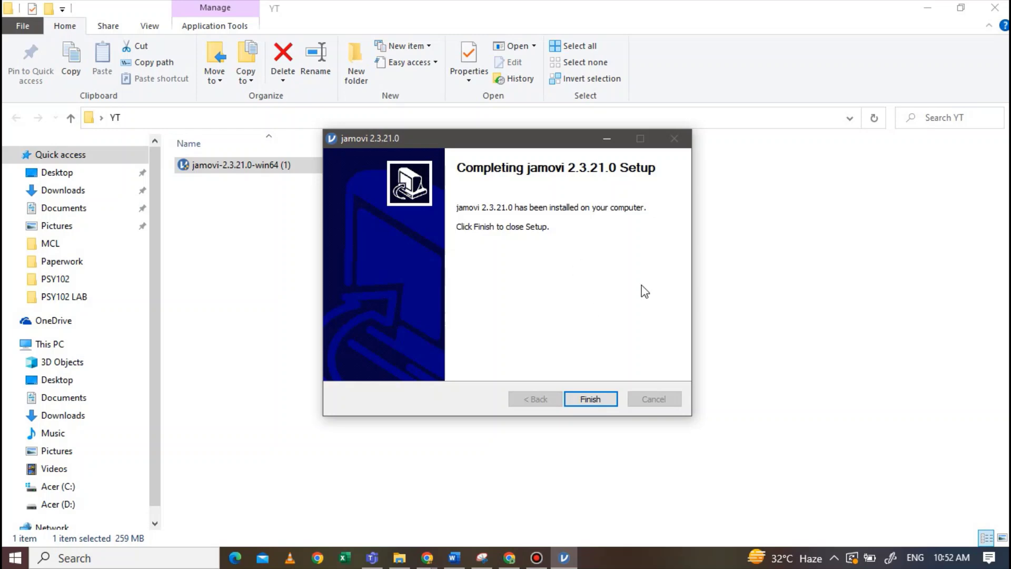
click(590, 399)
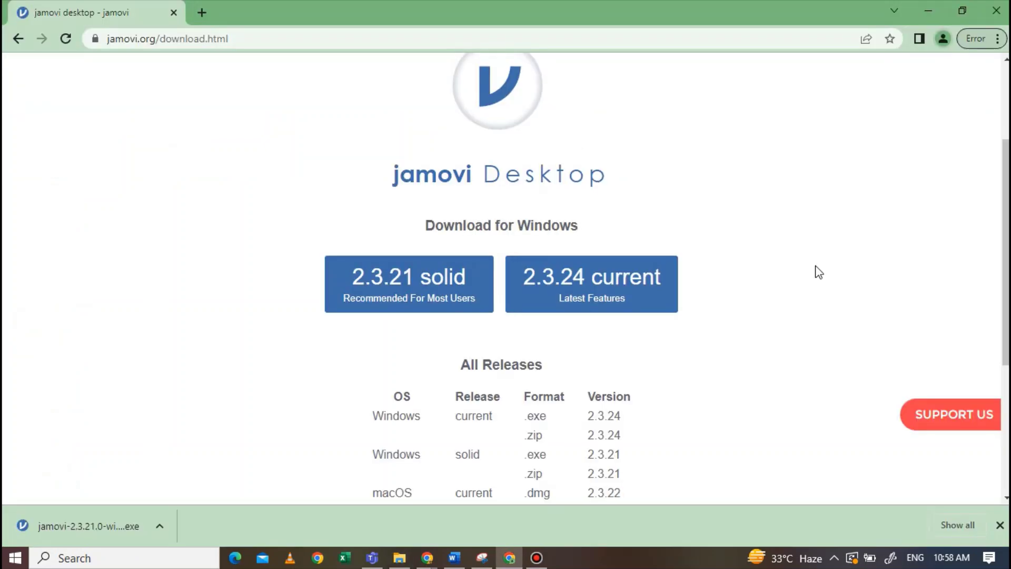
scroll(818, 272, down, 1)
scroll(814, 271, down, 1)
scroll(814, 271, down, 1)
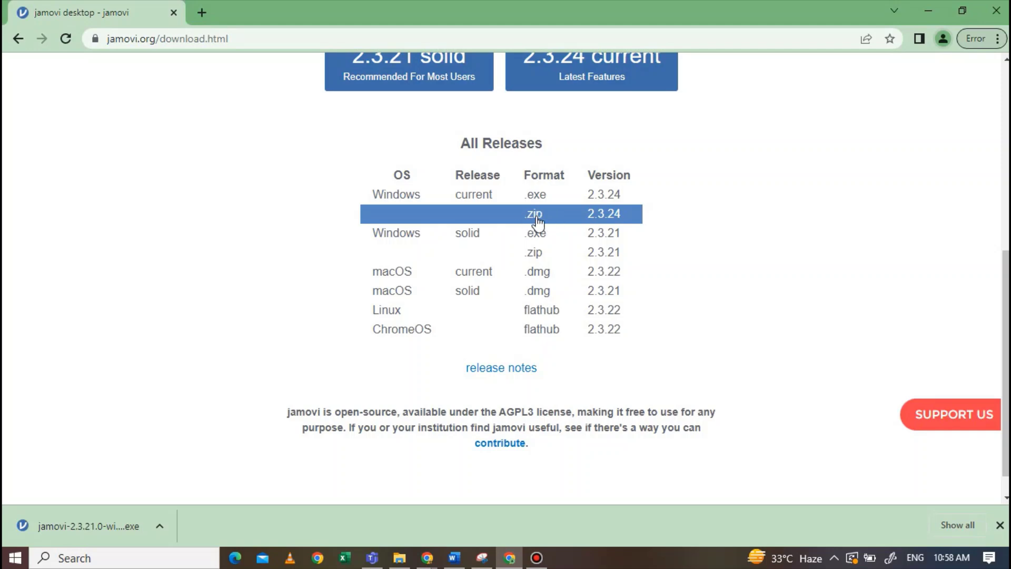
- Search Windows for jamovi and launch jamovi 2.3.21 from the results
click(144, 556)
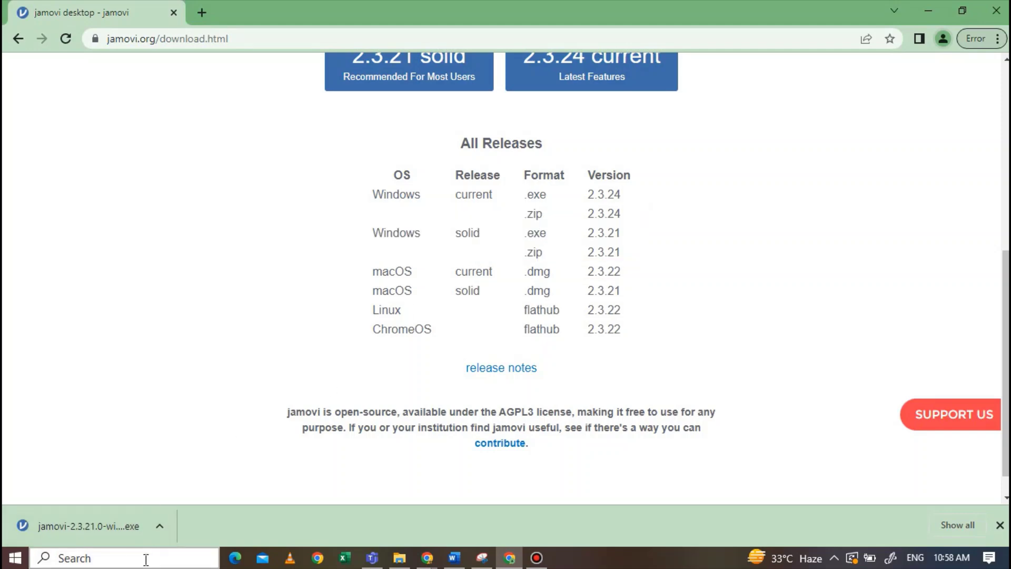
text(jamovi)
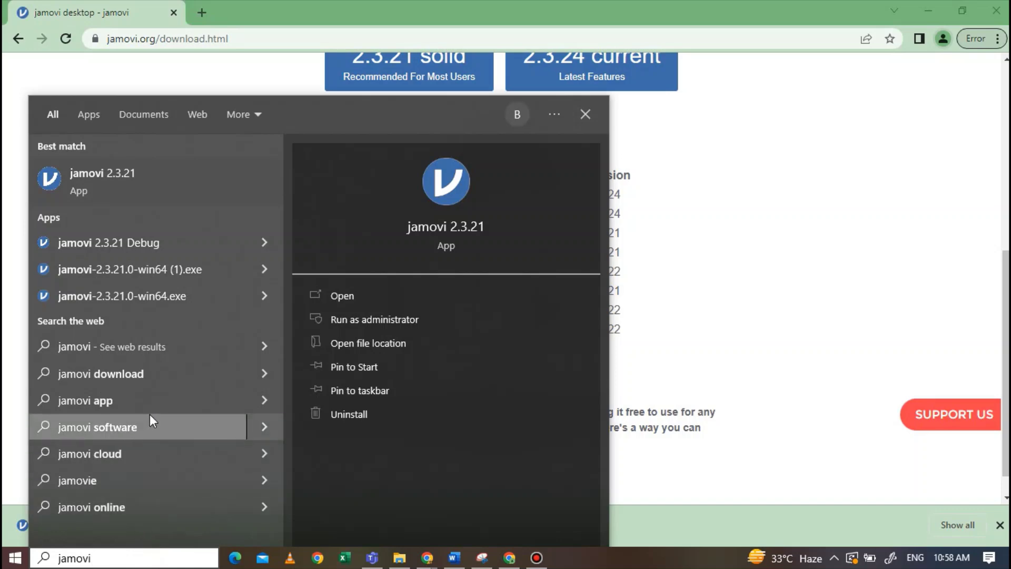
click(132, 184)
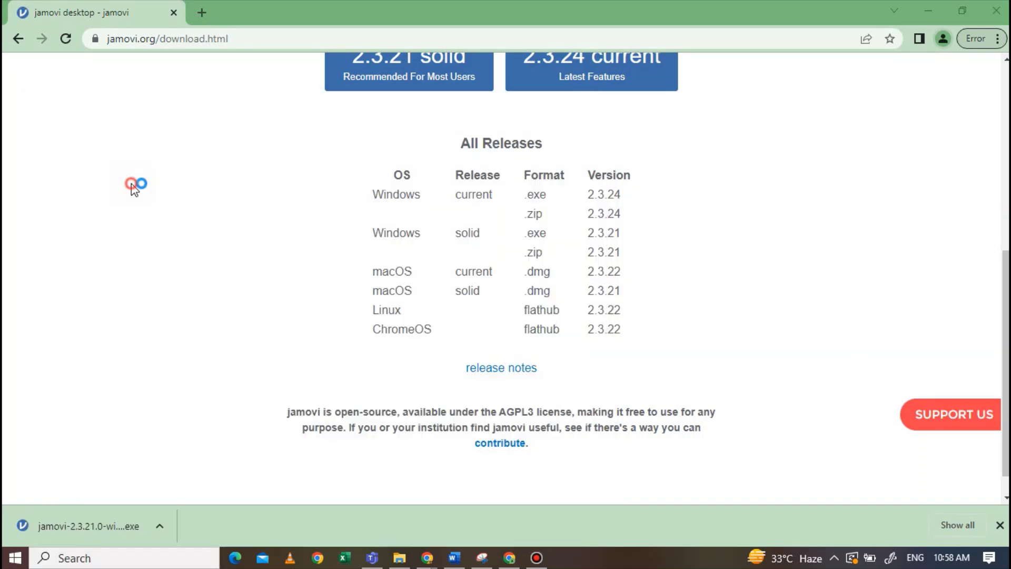